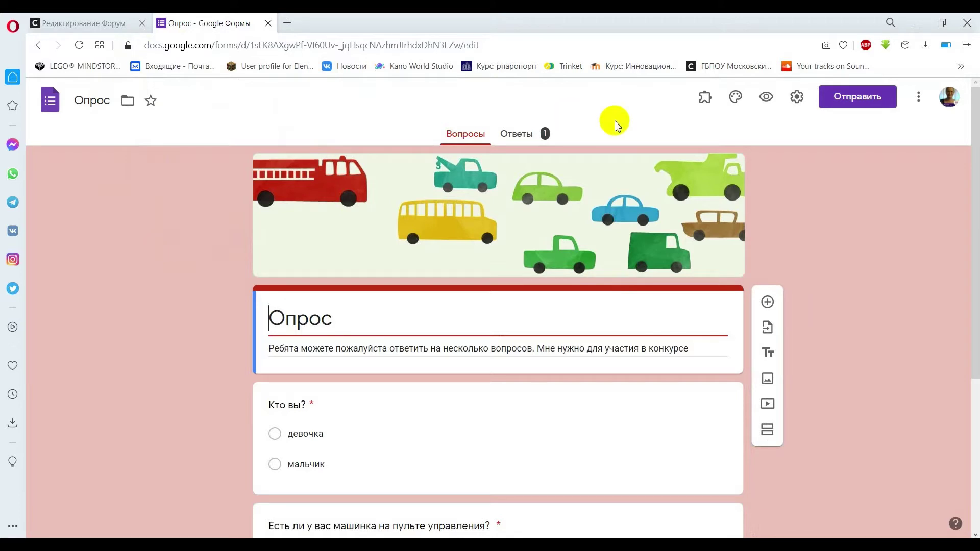
Copy the sharing link of the "Опрос" form.
click(855, 102)
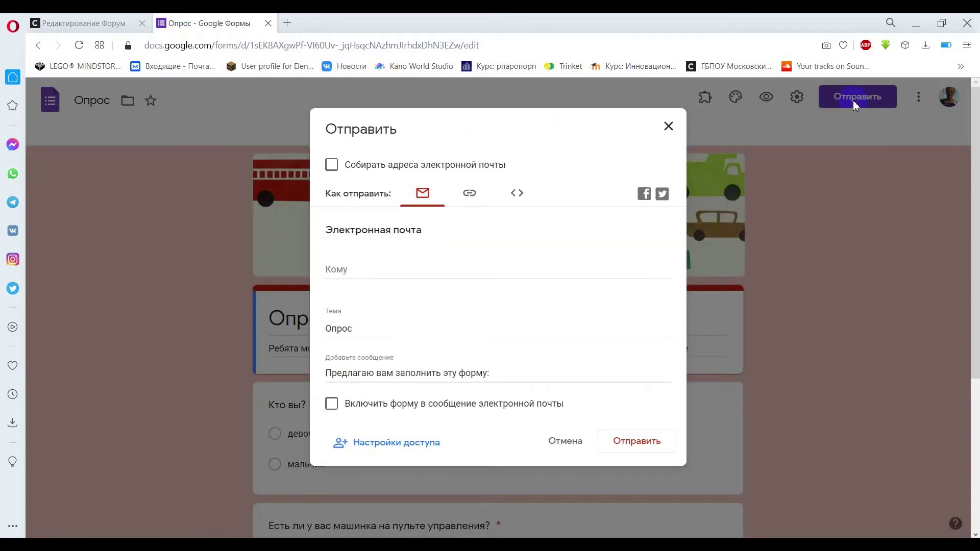
click(472, 194)
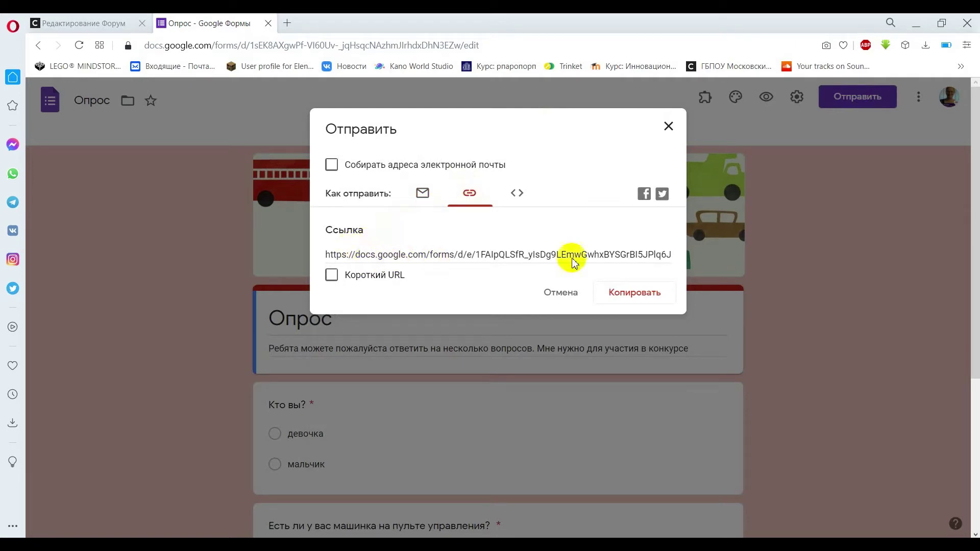
click(631, 294)
key(ctrl+c)
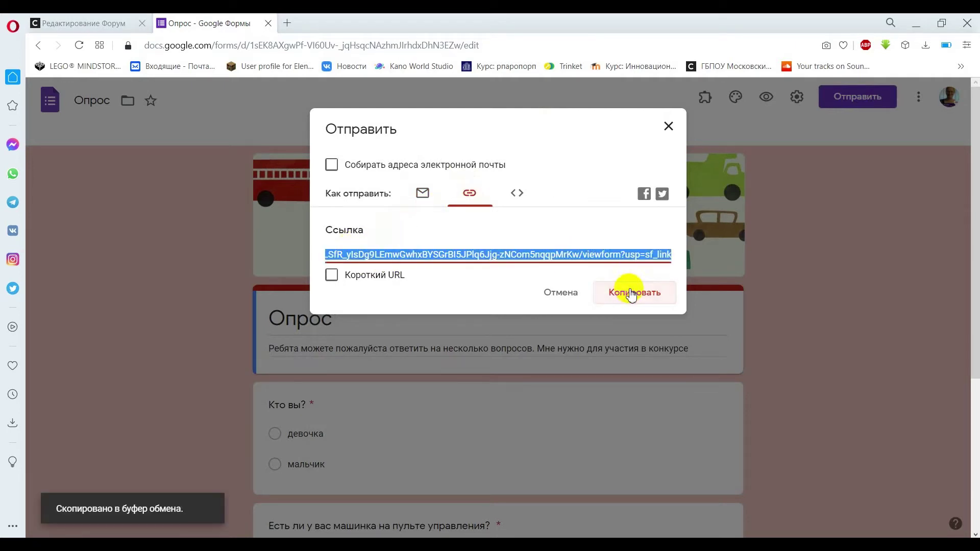
Switch to the Moodle forum editing page and enter "ссылка" on the line below "1 вариант" in the description.
click(85, 23)
click(470, 336)
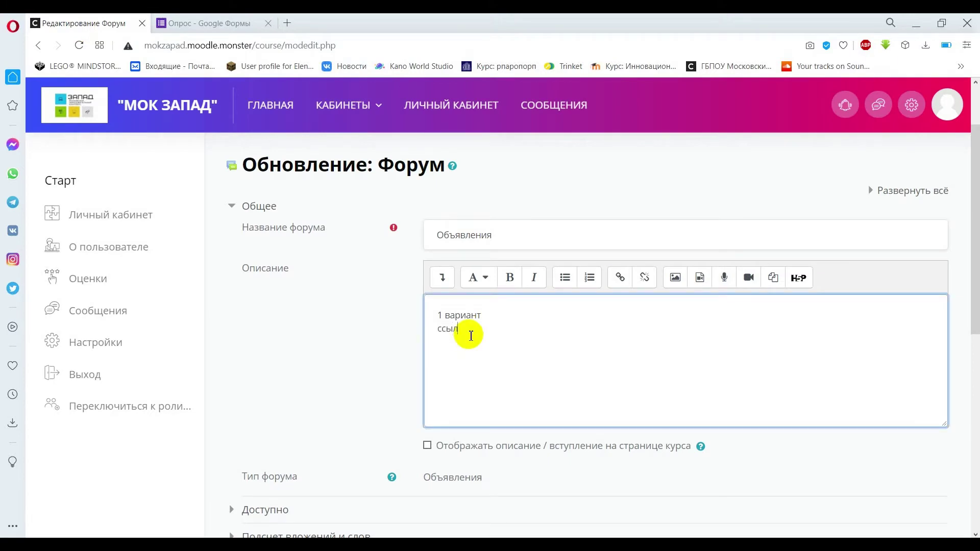
text(ссылка)
Hyperlink the word "ссылка" to the copied form URL and set it to open in a new window.
drag(437, 329, 473, 329)
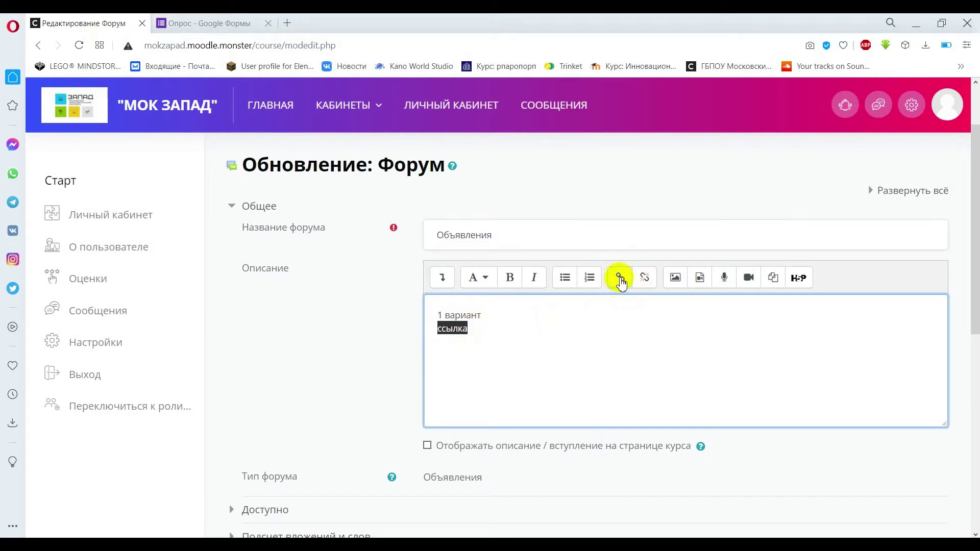
click(620, 279)
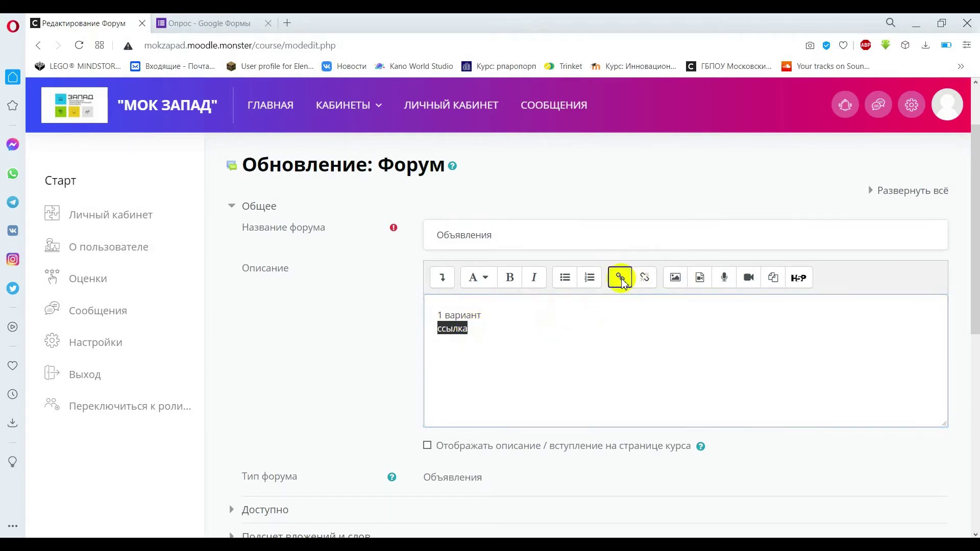
click(409, 311)
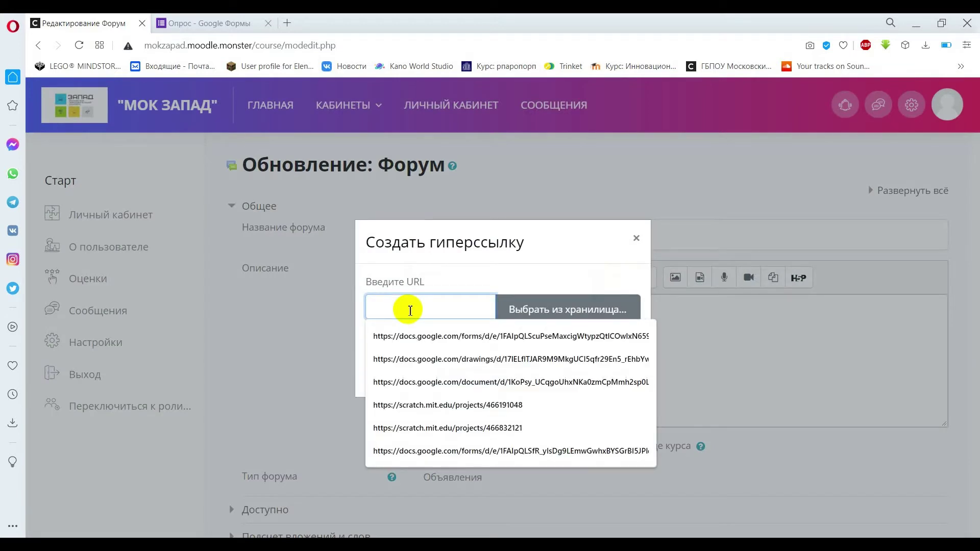
key(ctrl+v)
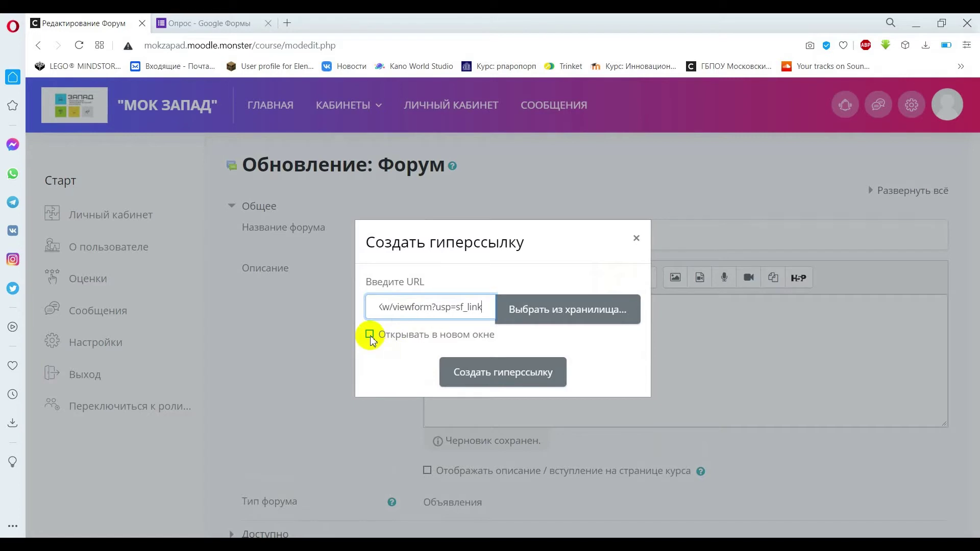
click(370, 336)
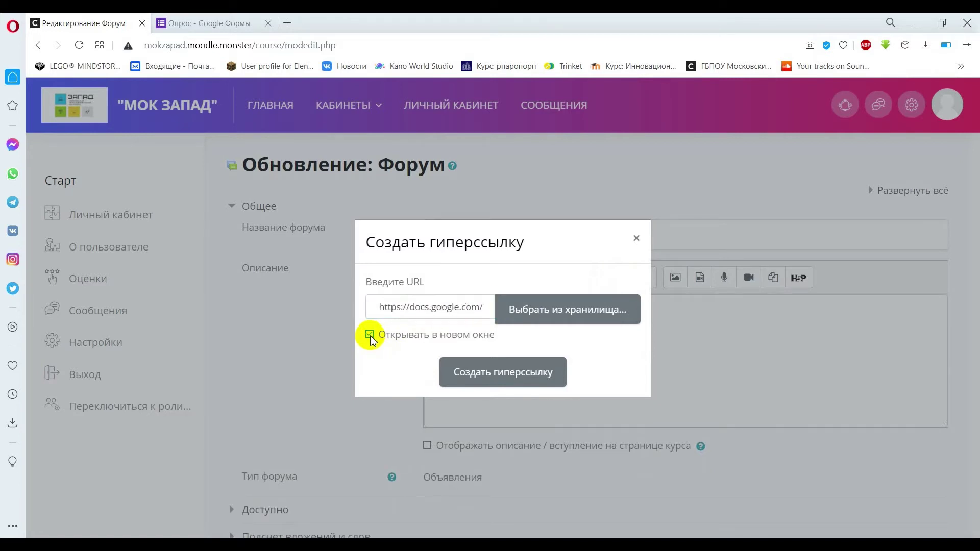
click(509, 371)
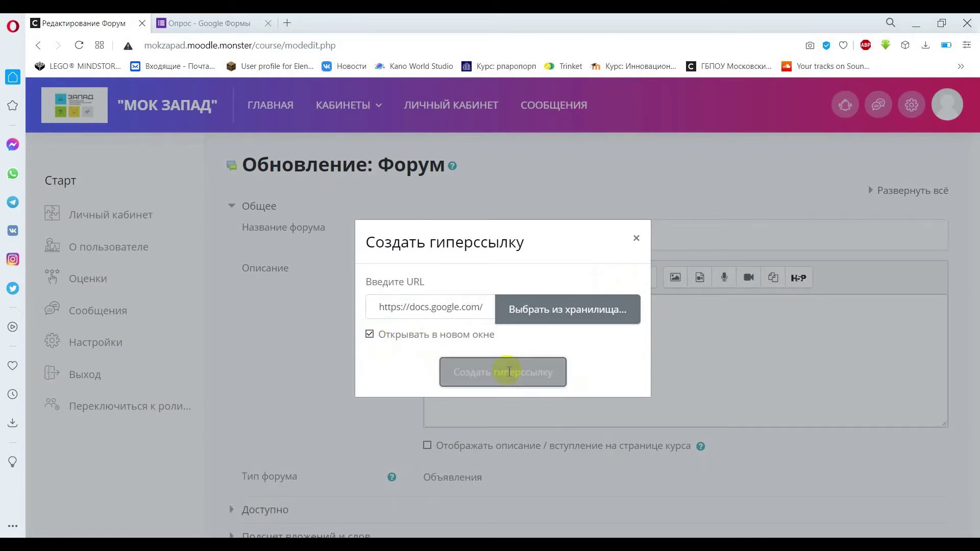
Append "Правильный вариант!" to the first option and add "2 вариант неправильный вариант!" with the plain form URL beneath it.
click(490, 314)
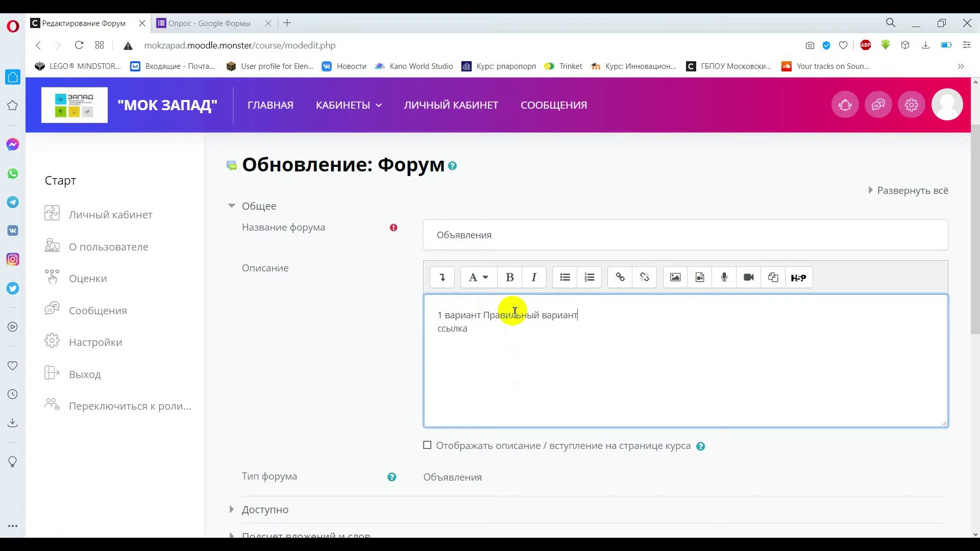
click(500, 327)
key(Return)
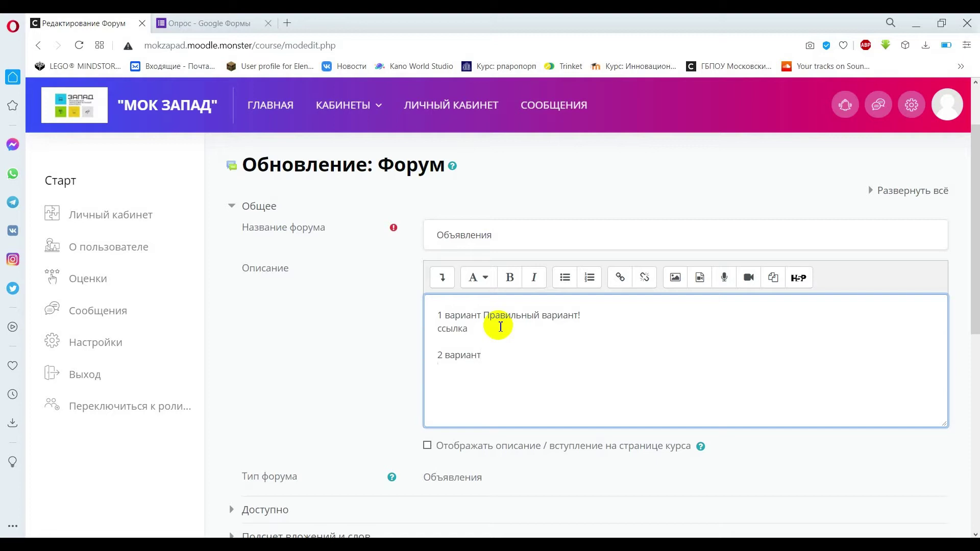
key(ctrl+v)
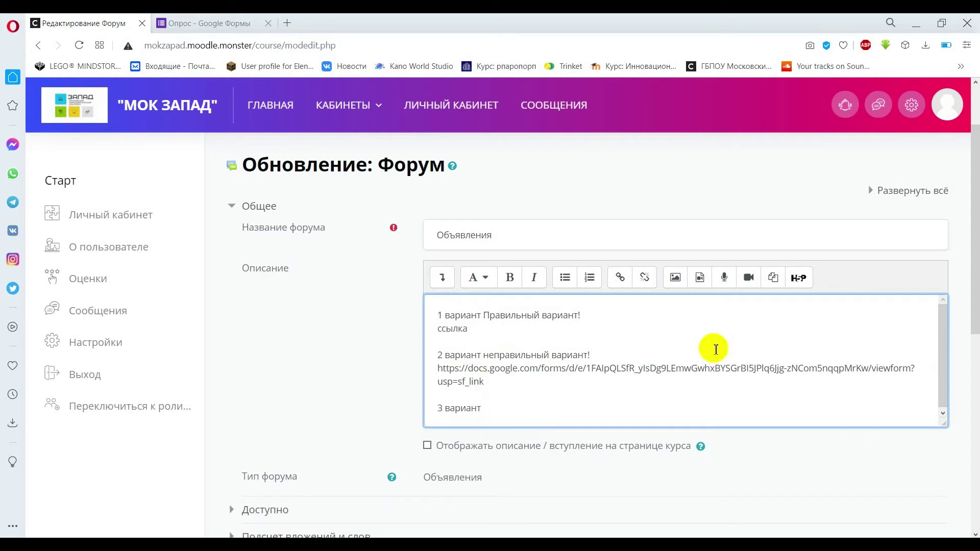
Insert the form URL under "3 вариант" and make it a hyperlink to the form that opens in a new window.
drag(944, 365, 942, 398)
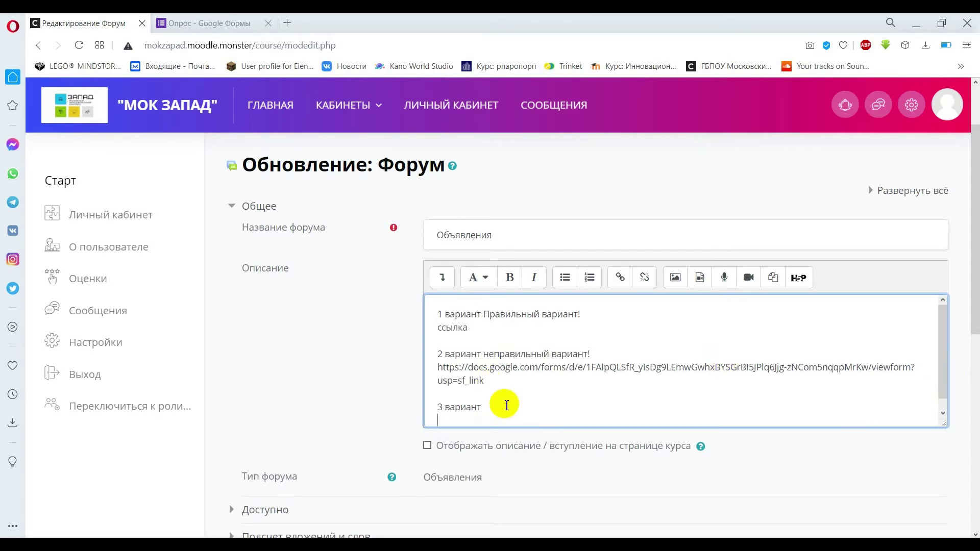
text(https://docs.google.com/forms/d/e/1FAIpQLSfR_yIsDg9LEmwGwhxBYSGrBI5JPlq6Jjg-zNCom5nqqpMrKw/viewform?usp=sf_link)
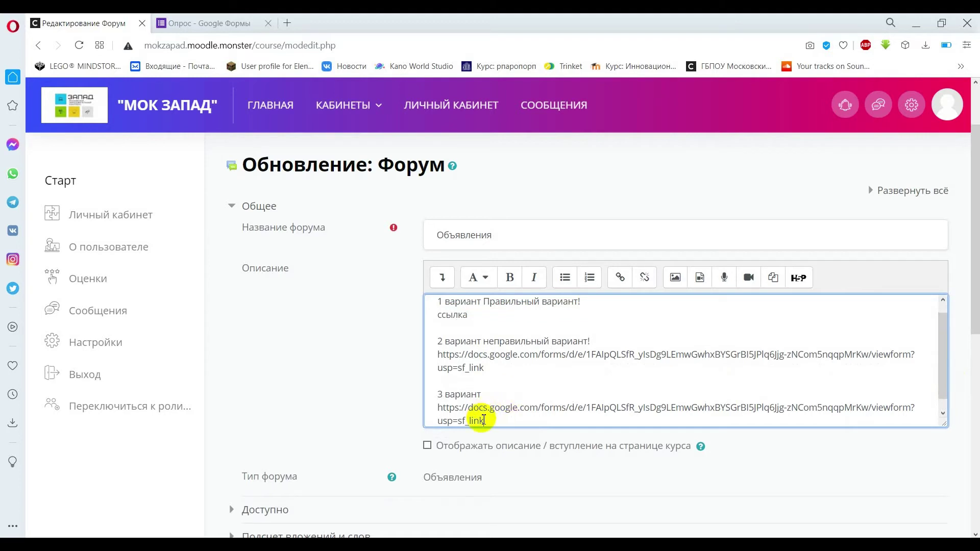
drag(482, 420, 440, 403)
click(620, 277)
click(459, 318)
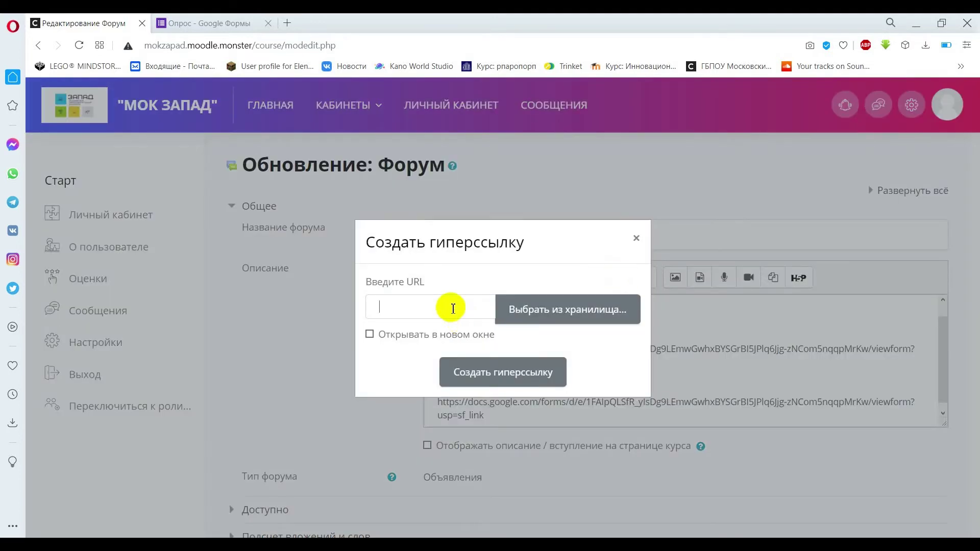
text(https://docs.google.com/forms/d/e/1FAIpQLSfR_ylsDg9LEmwGwhxBYSGrBI5JPlq6Jjg-zNCom5nqqpMrKw/viewform?usp=sf_link)
click(369, 334)
click(464, 372)
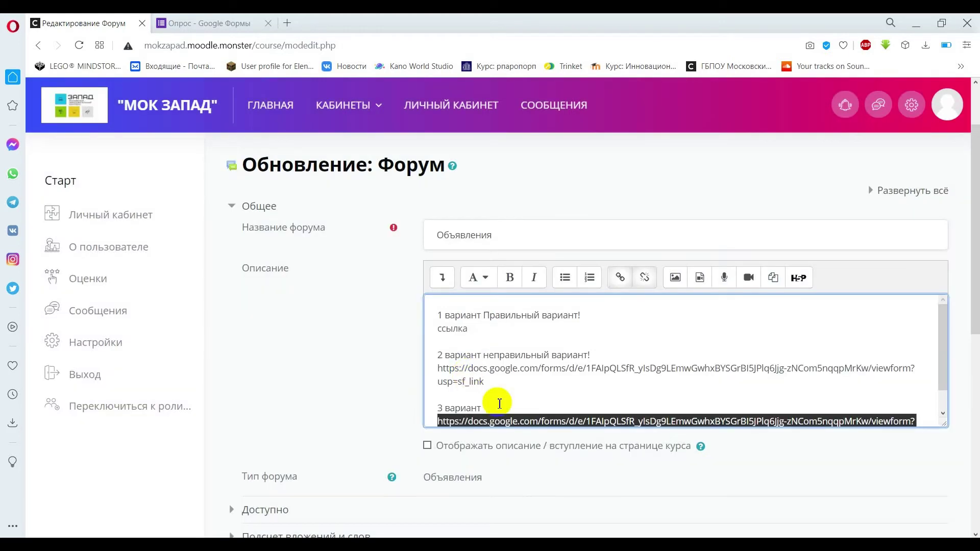
Append "Неудачный вариант!" to the "3 вариант" line and add a "4 вариант" line below its link.
click(504, 407)
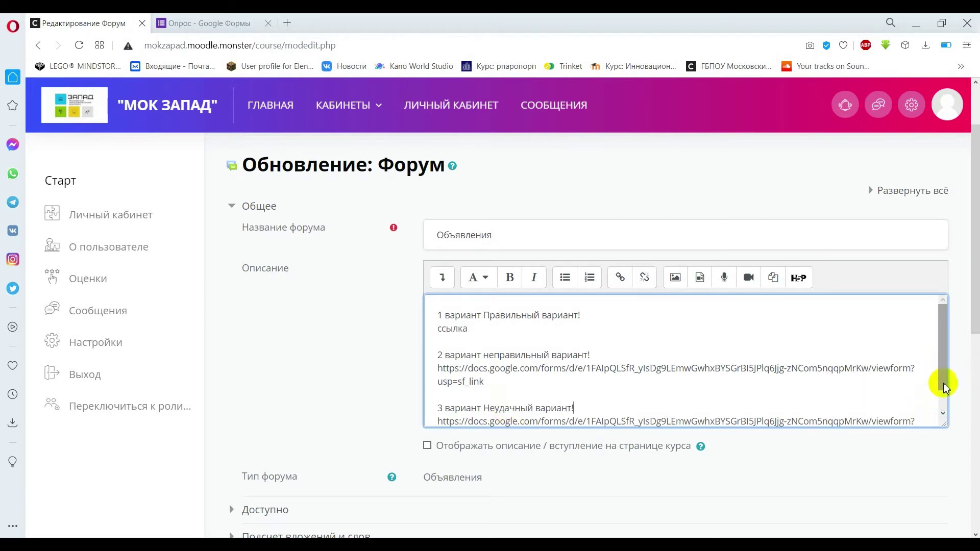
drag(944, 383, 943, 426)
click(500, 405)
key(Return)
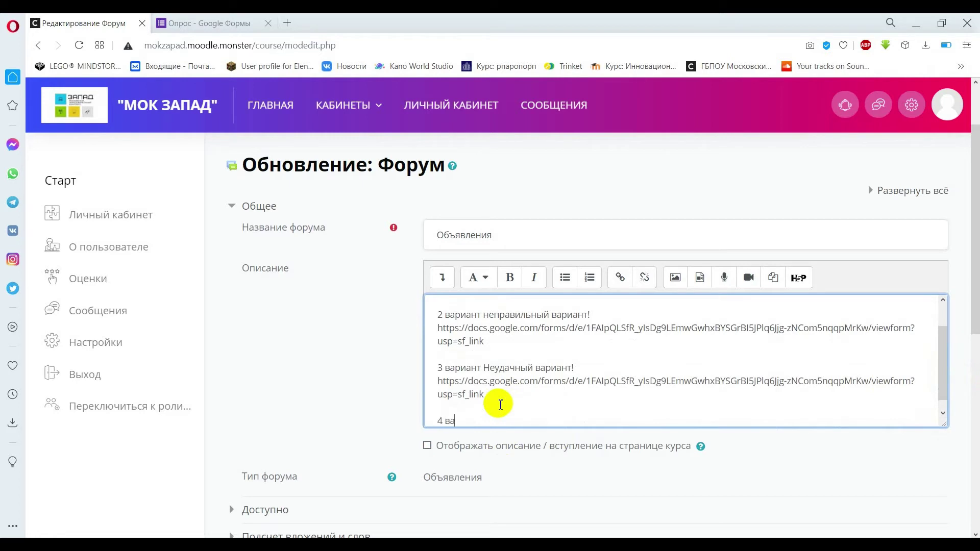
key(Return)
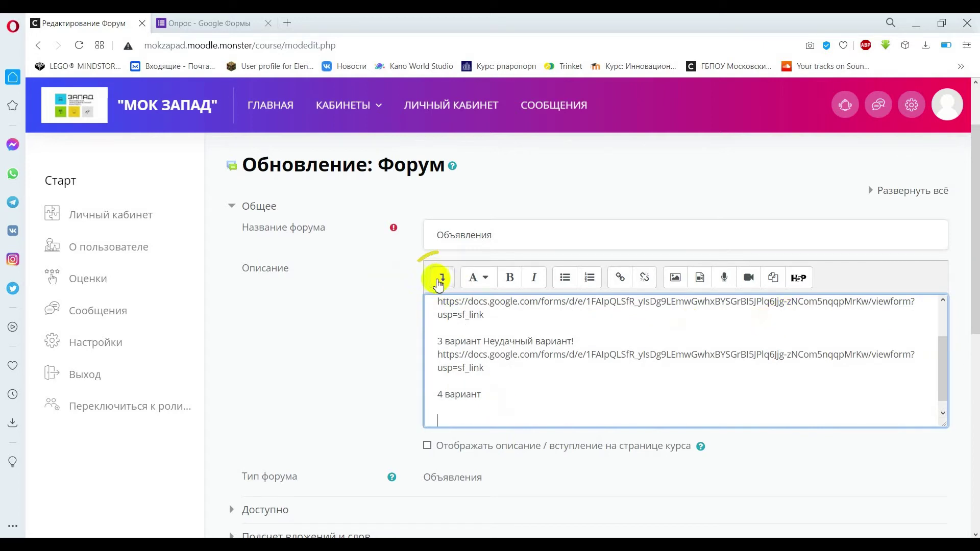
Expand the description editor's formatting options and switch the description to HTML source view.
click(441, 279)
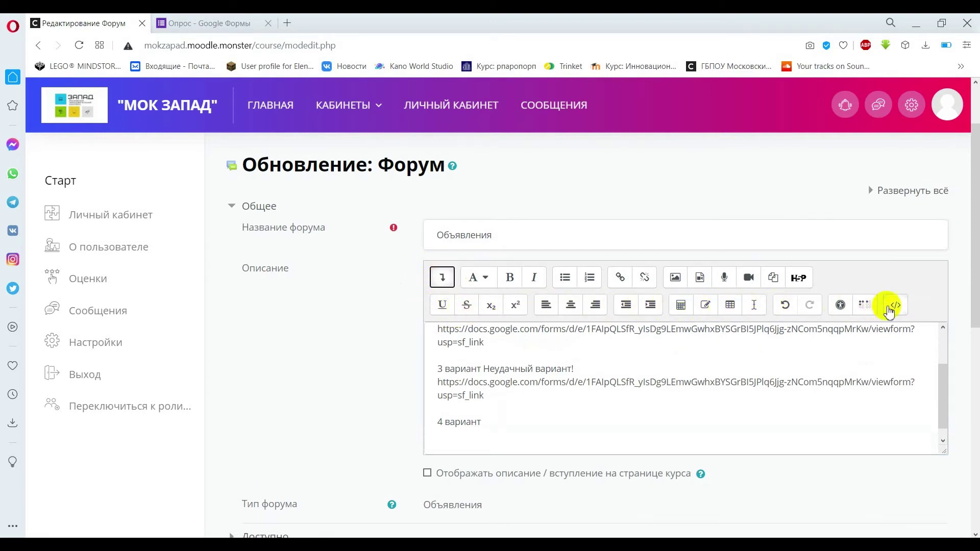
click(899, 312)
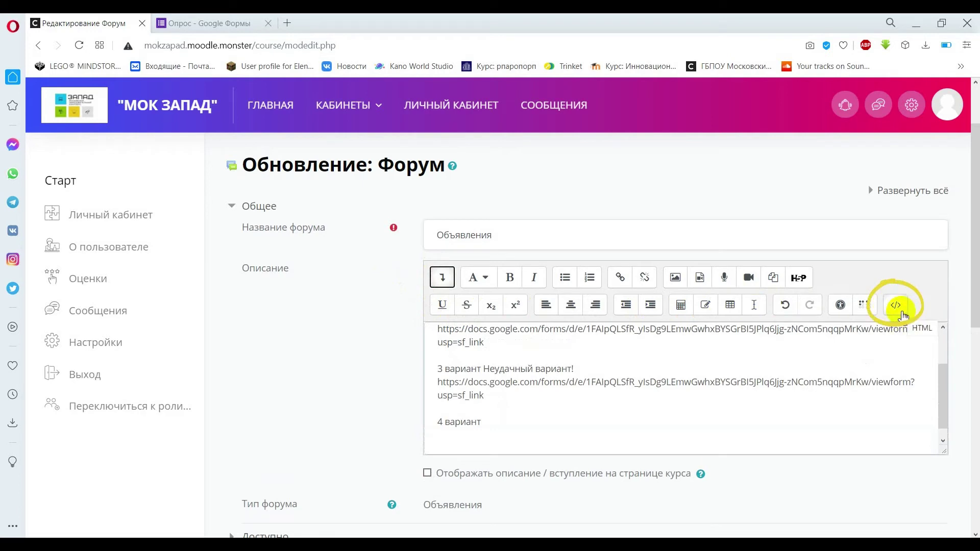
click(899, 312)
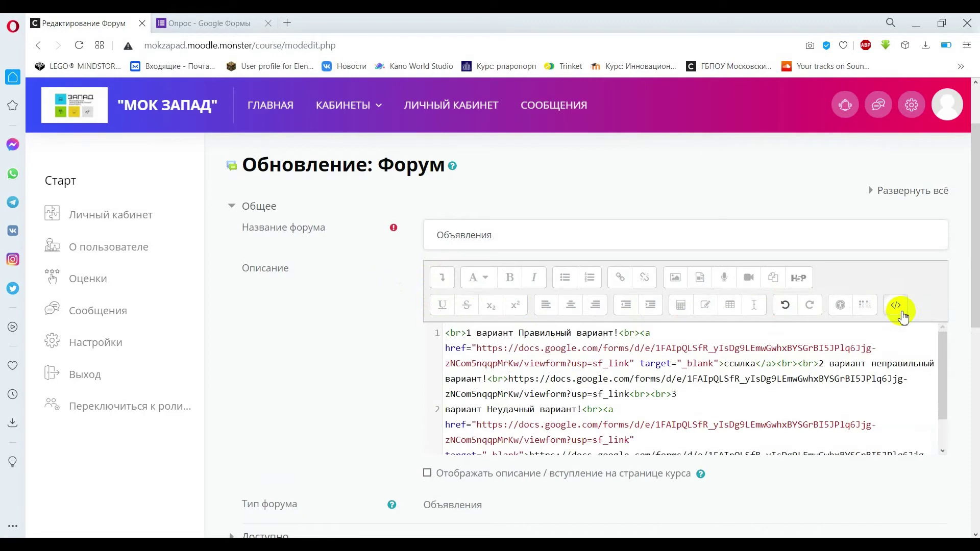
Switch to the Google Forms editor and copy the form's HTML embed code at 700 by 520 pixels.
click(218, 26)
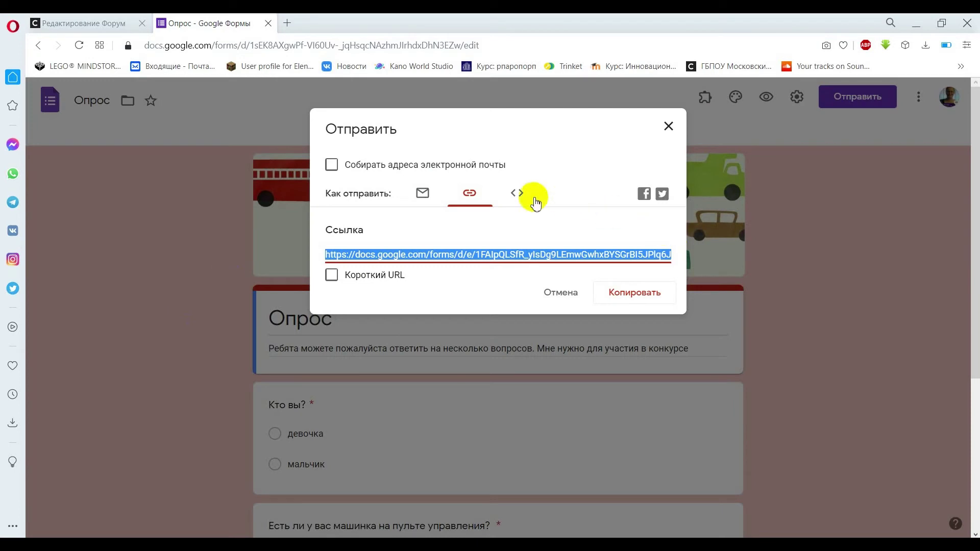
click(518, 199)
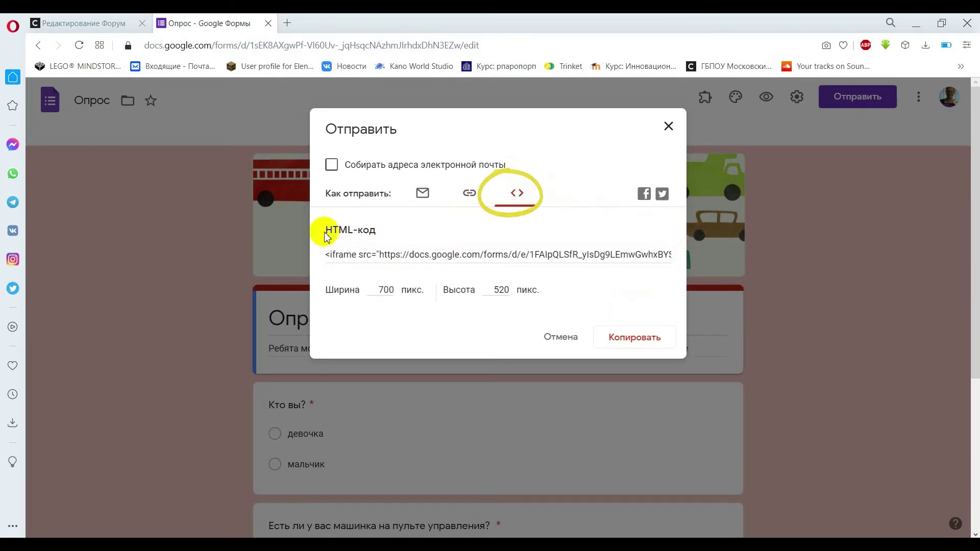
click(647, 351)
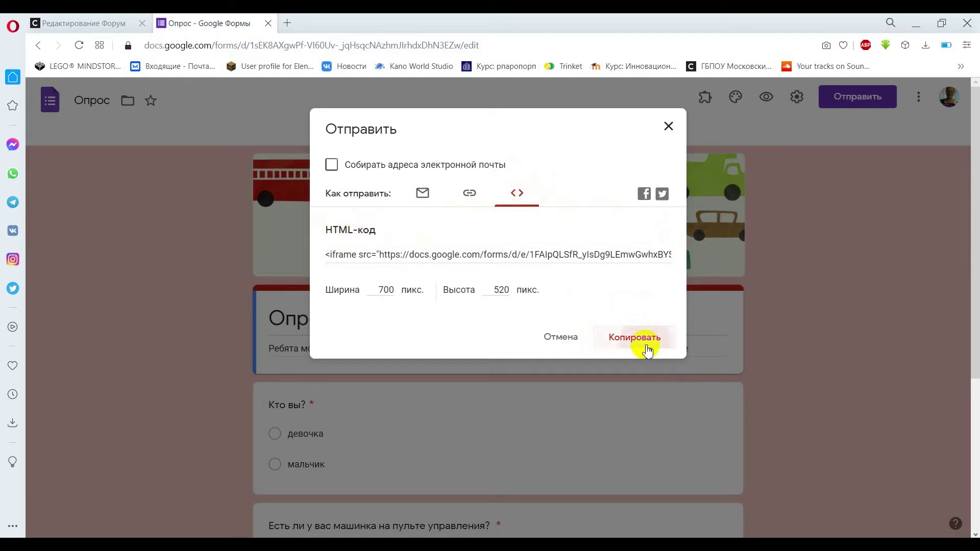
Return to the forum editing page and paste the form's iframe code on a new line at the end of the description's HTML.
click(106, 27)
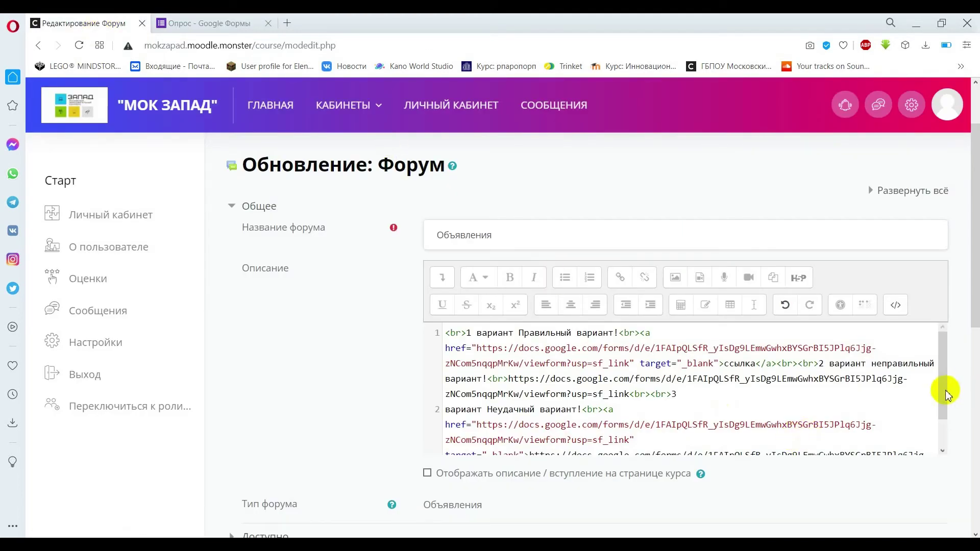
drag(943, 388, 944, 445)
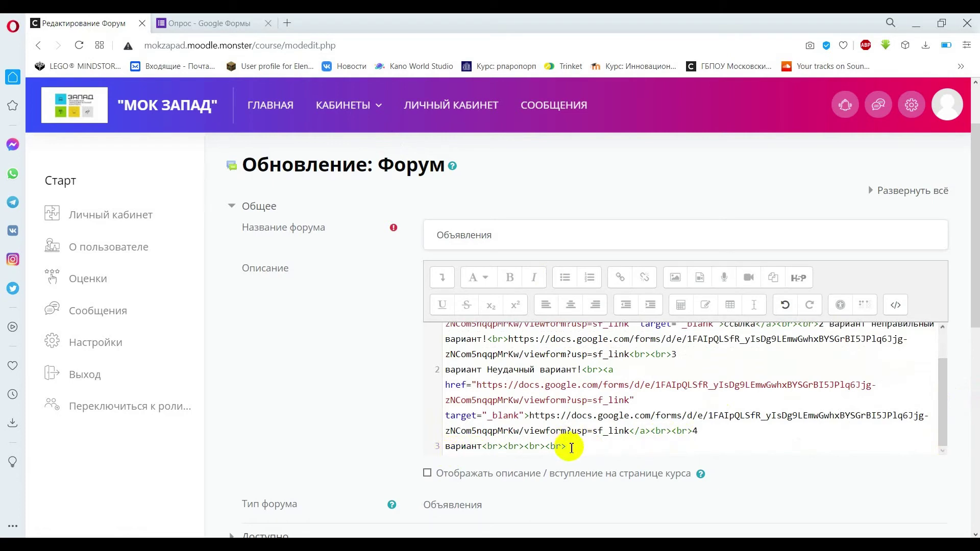
click(571, 448)
key(Return)
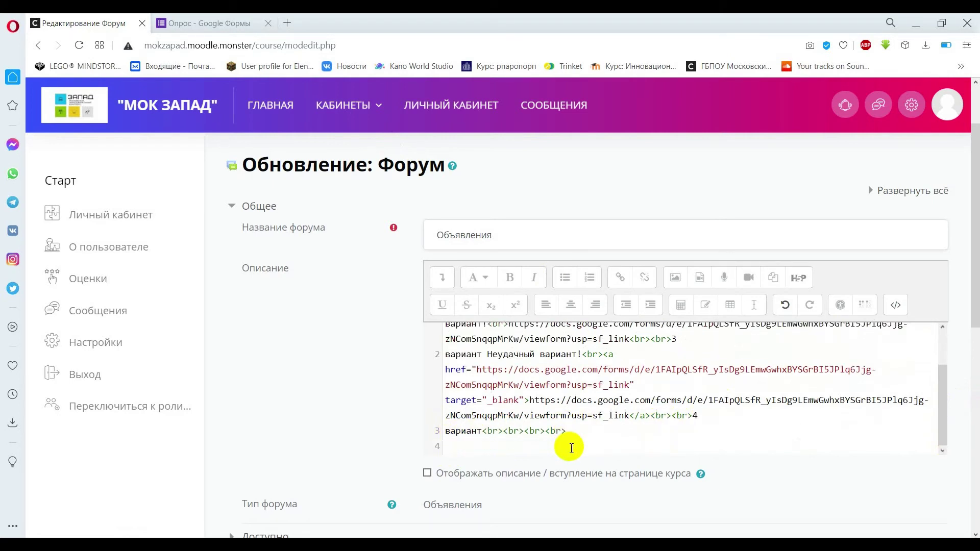
text(<iframe src="https://docs.google.com/forms/d/e/1FAIpQLSfR_yIsDg9LEmwGwhxBYSGrBI5JPlq6Jjg-zNCom5nqqpMrKw/viewform?embedded=true" width="700" height="520" frameborder="0" marginheight="0" marginwidth="0">Загрузка…</iframe>)
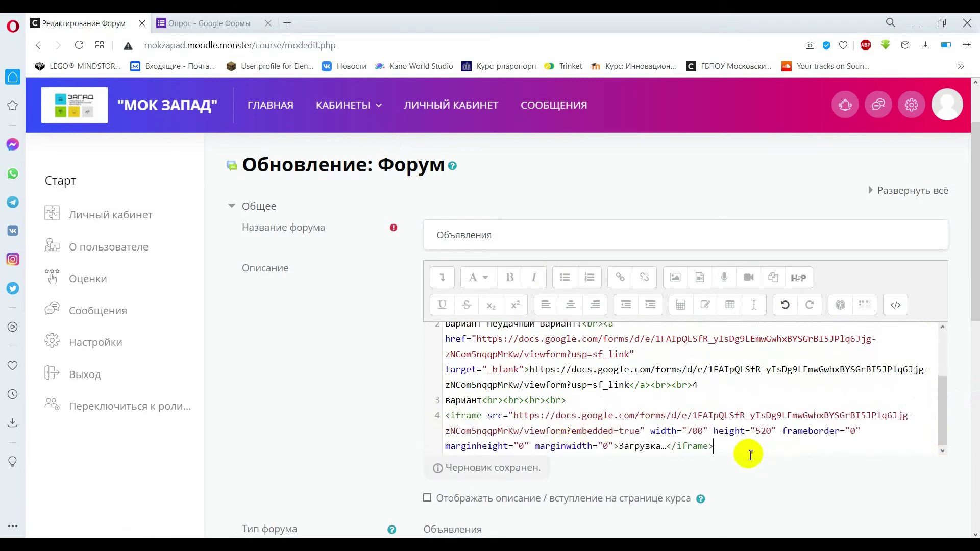
drag(741, 447, 442, 417)
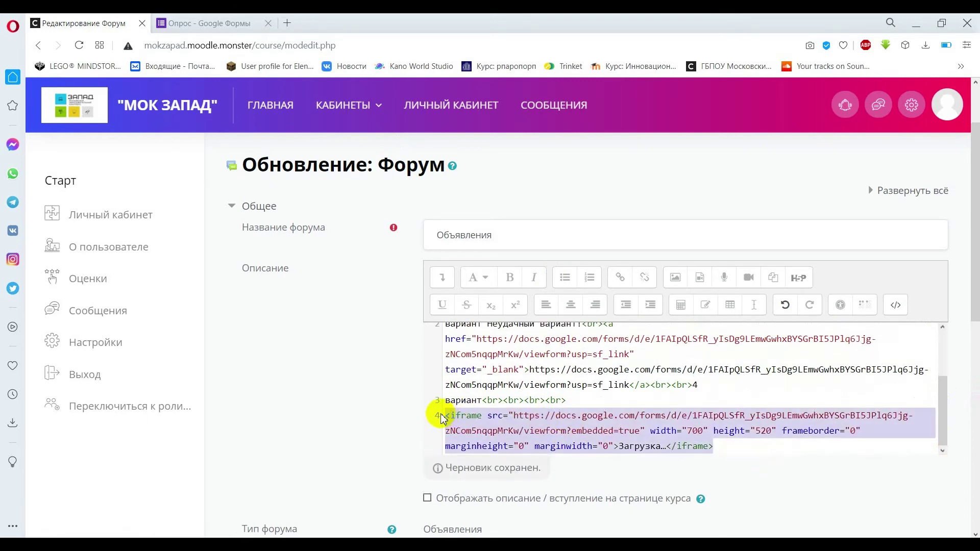
Return the description to visual view, then save the forum and display it.
click(897, 307)
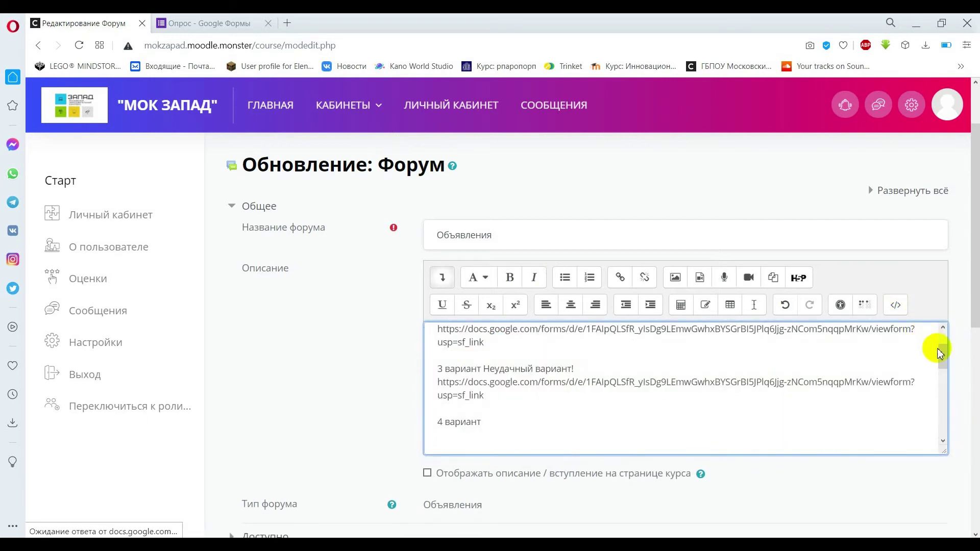
mouse_move(941, 352)
mouse_down()
mouse_move(942, 421)
mouse_move(941, 363)
mouse_up()
drag(973, 291, 974, 476)
click(685, 448)
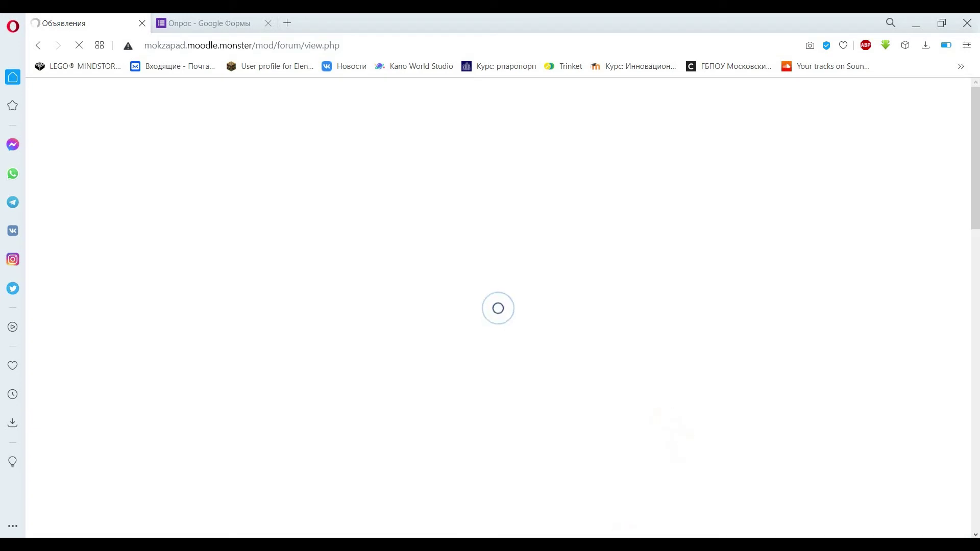
Test the "ссылка" hyperlink of the first option on the forum page, then return to that page.
scroll(976, 268, down, 5)
scroll(977, 268, down, 1)
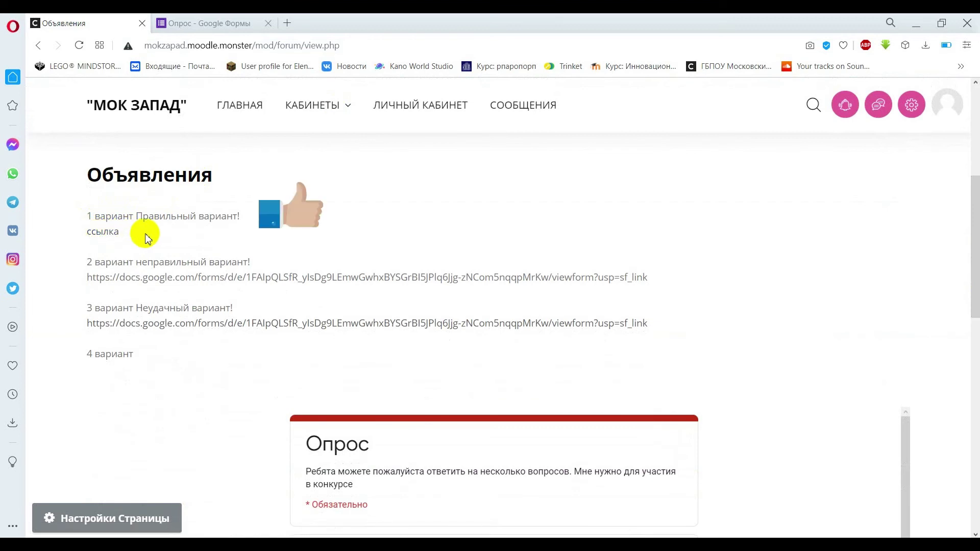
click(115, 238)
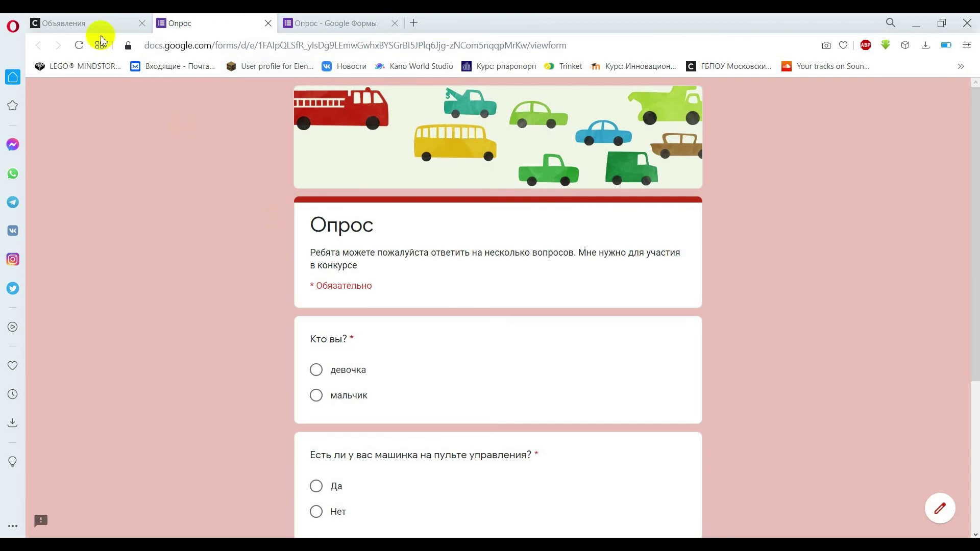
click(87, 24)
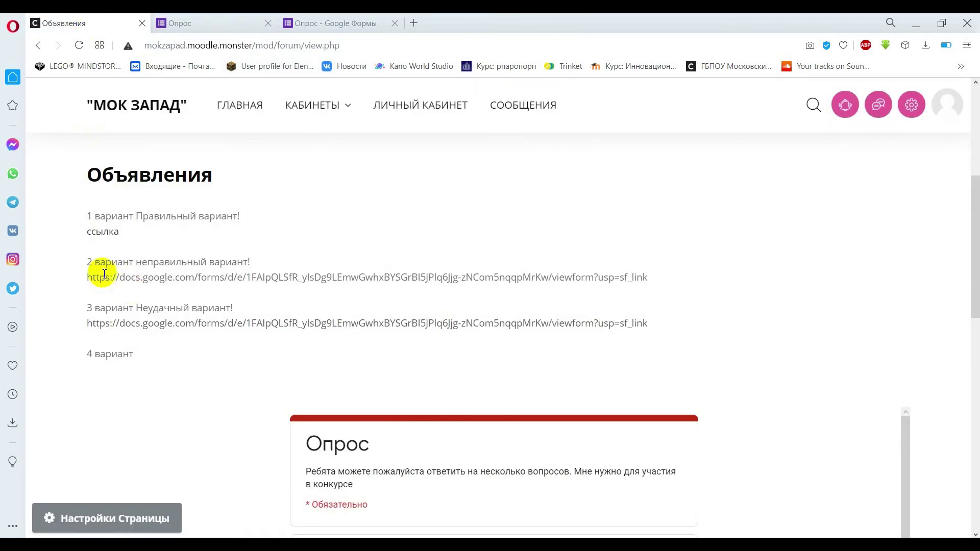
Examine the plain URL under the second option and the survey form embedded under "4 вариант".
drag(156, 279, 644, 277)
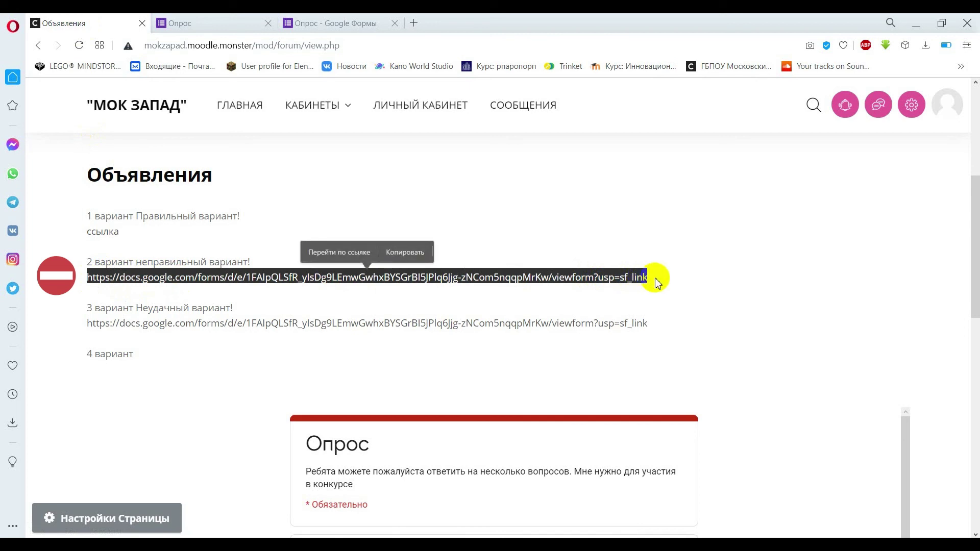
click(659, 282)
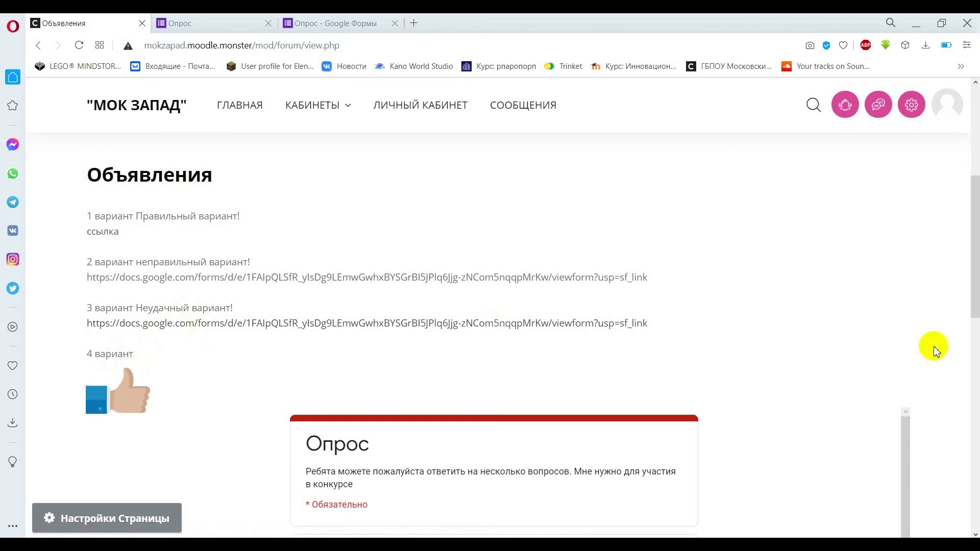
scroll(974, 280, down, 5)
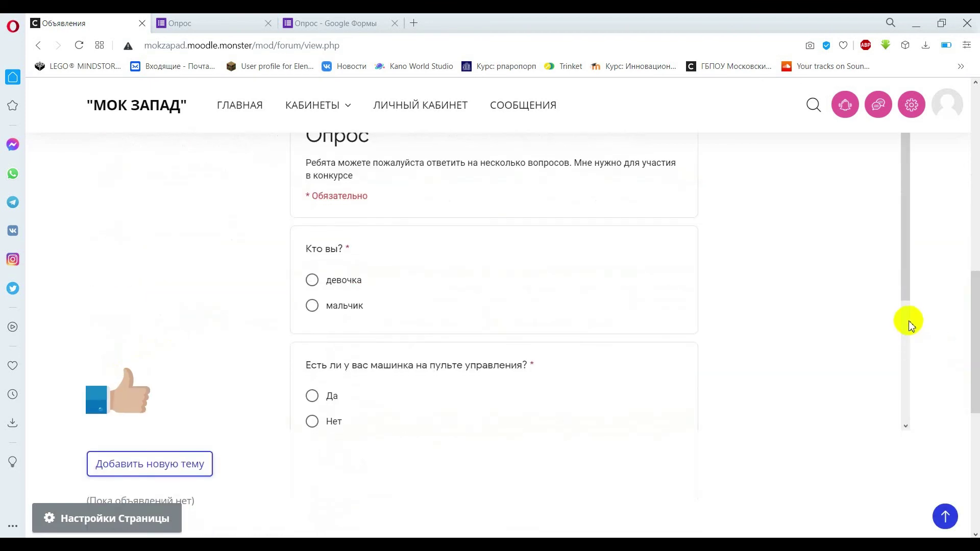